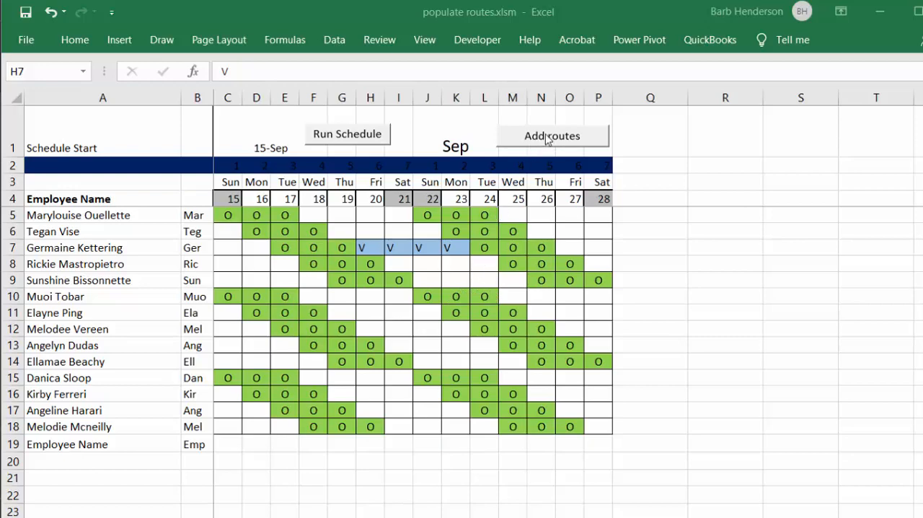
# - Run the Add routes macro and acknowledge the Rte6, Rte7 and Rte8 limit warnings until it finishes
pyautogui.click(549, 138)
pyautogui.click(549, 138)
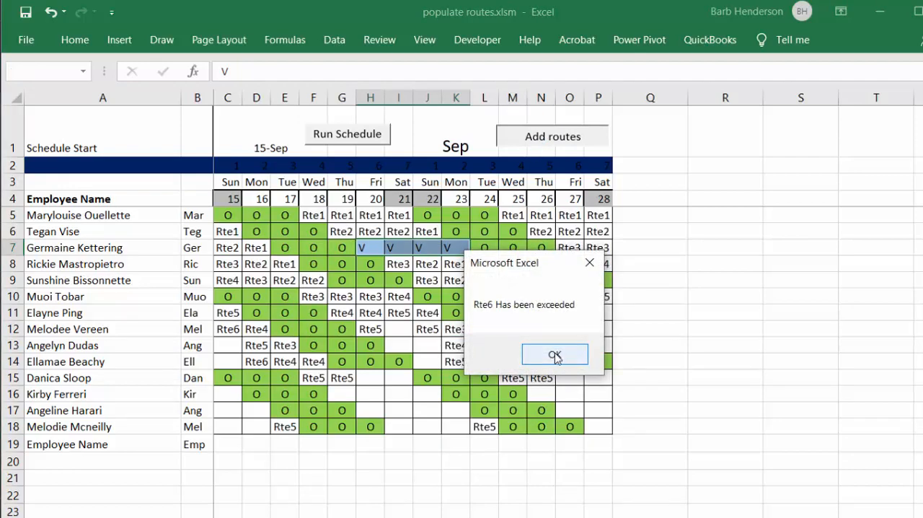
pyautogui.click(555, 355)
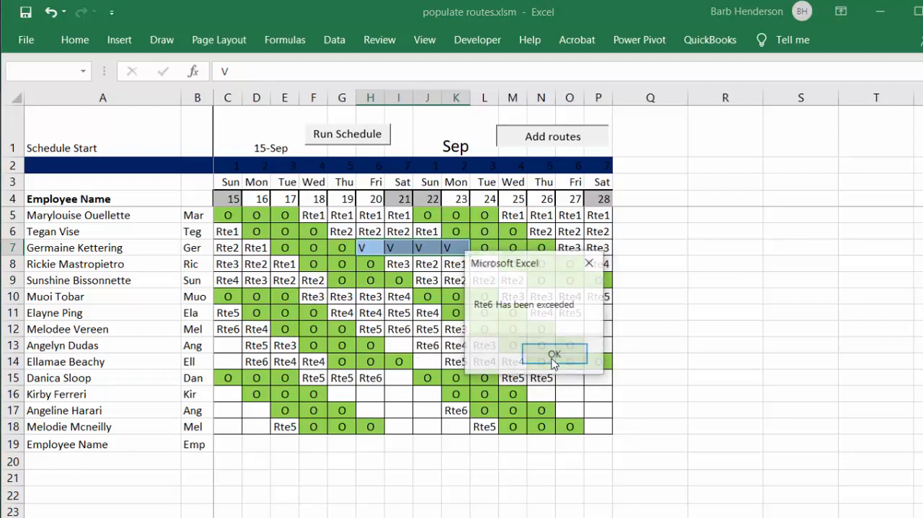
pyautogui.click(555, 356)
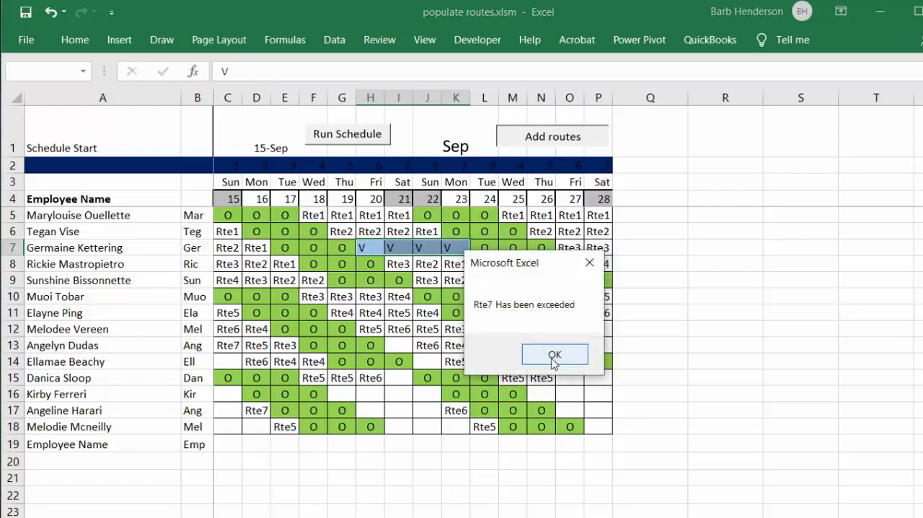
pyautogui.click(554, 356)
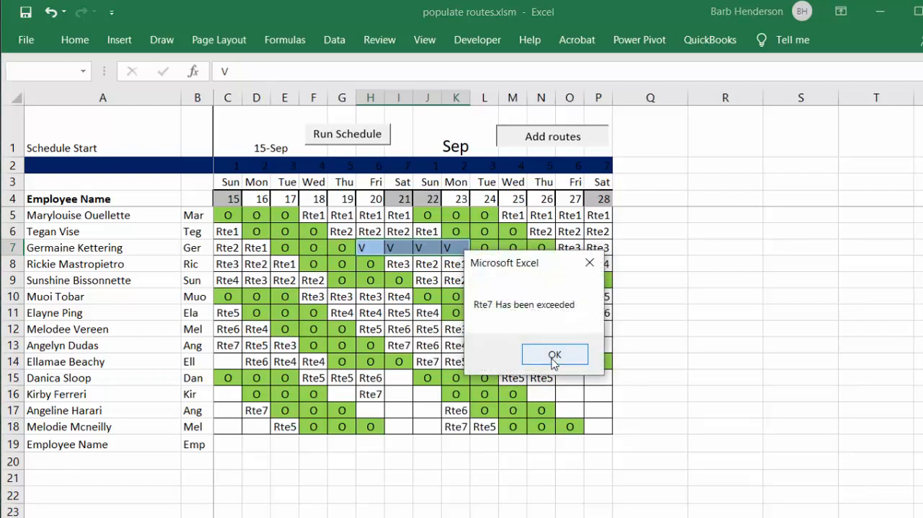
pyautogui.click(555, 356)
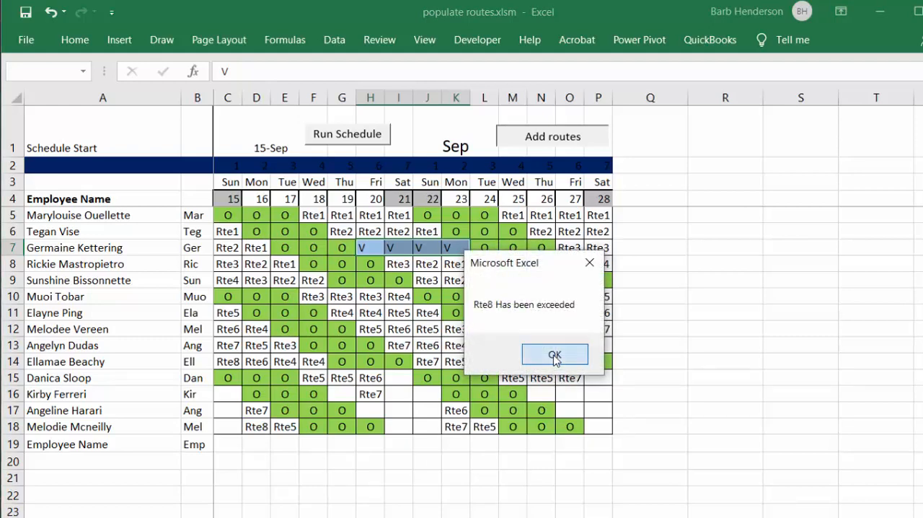
pyautogui.click(555, 356)
pyautogui.click(555, 357)
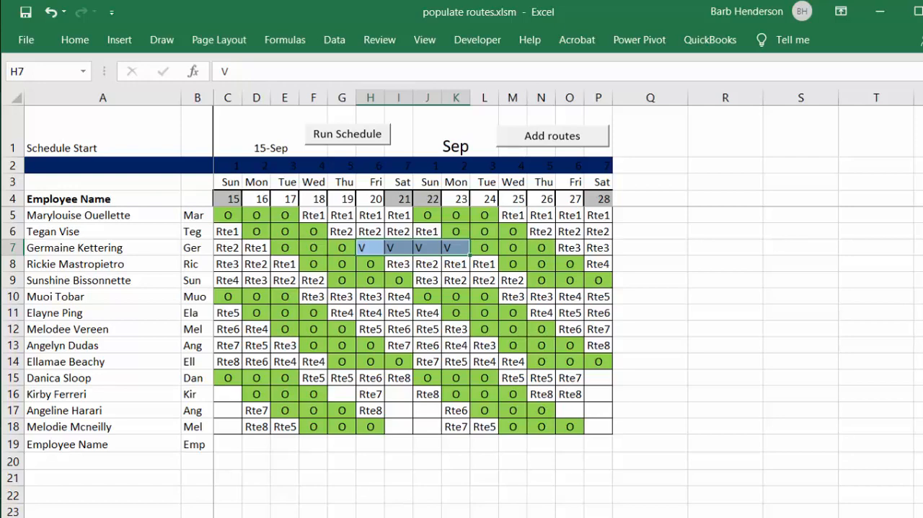
pyautogui.hotkey('ctrl', 'pagedown')
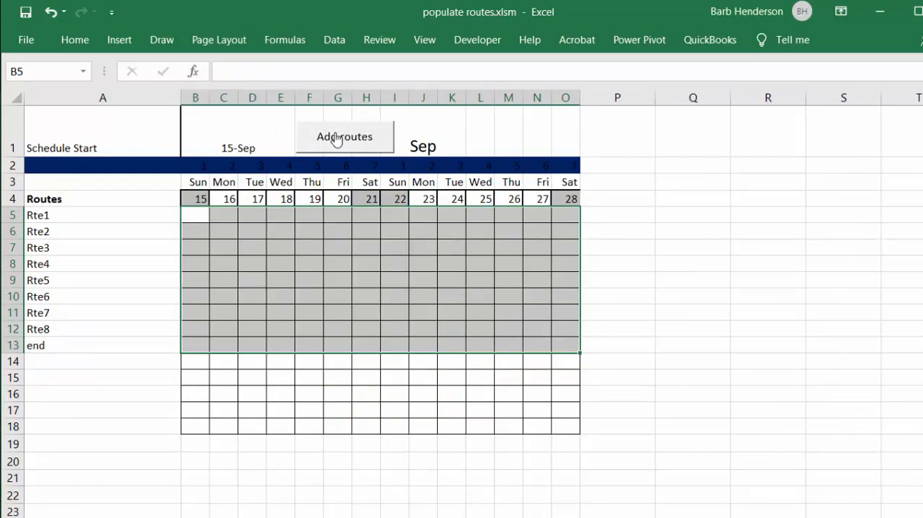
pyautogui.click(338, 139)
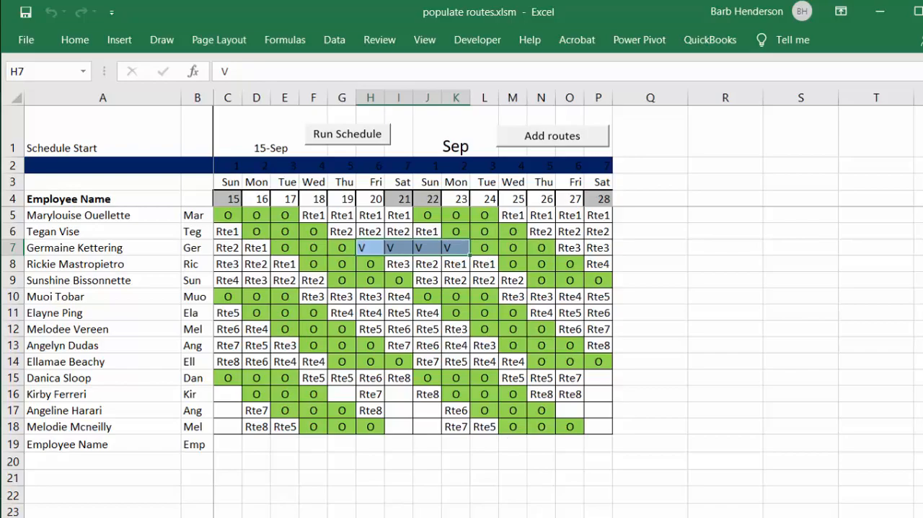
# - Show the populateroutes macro in the VBA editor (Alt+F11) and move the code window aside
pyautogui.hotkey('alt', 'F11')
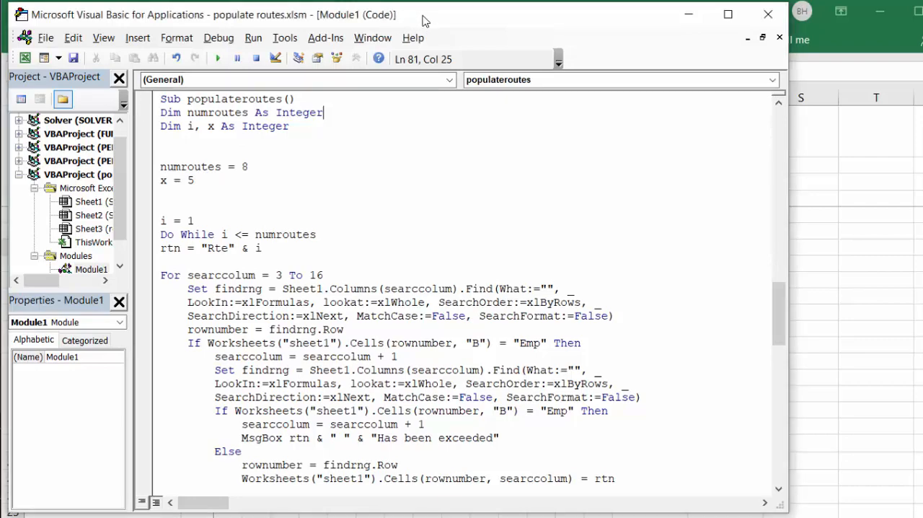
pyautogui.moveTo(422, 19); pyautogui.dragTo(588, 45)
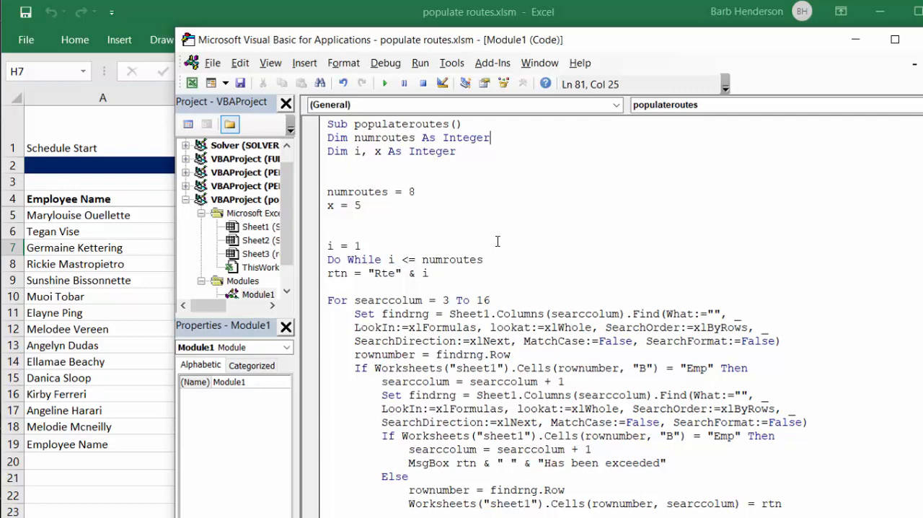
pyautogui.scroll(-1, 495, 238)
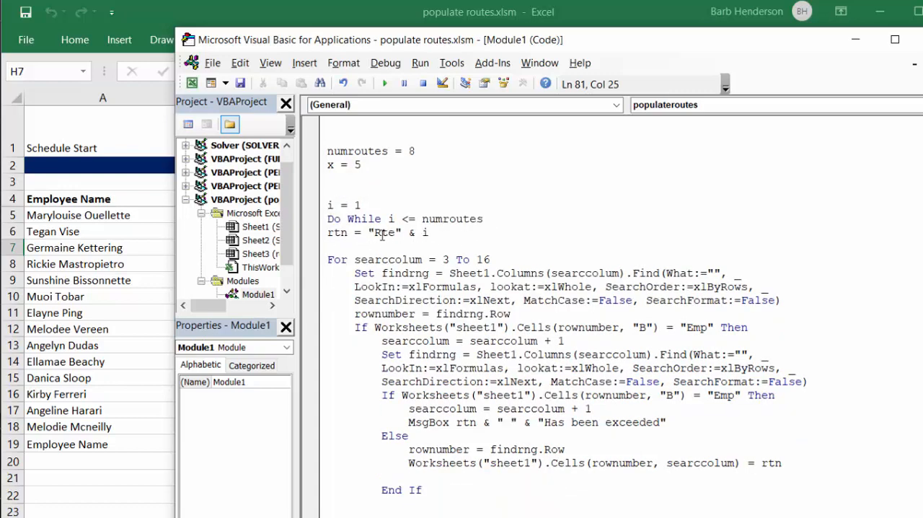
pyautogui.scroll(-2, 465, 248)
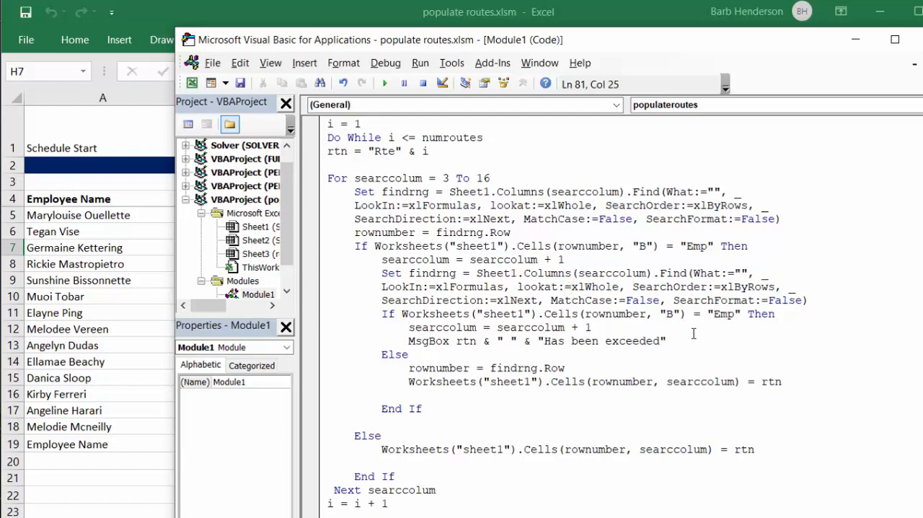
pyautogui.scroll(-3, 682, 273)
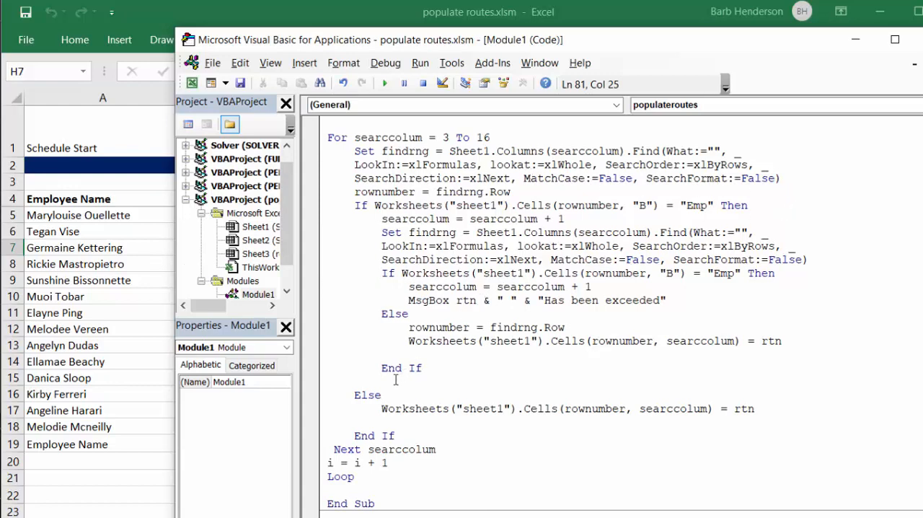
pyautogui.scroll(-3, 399, 370)
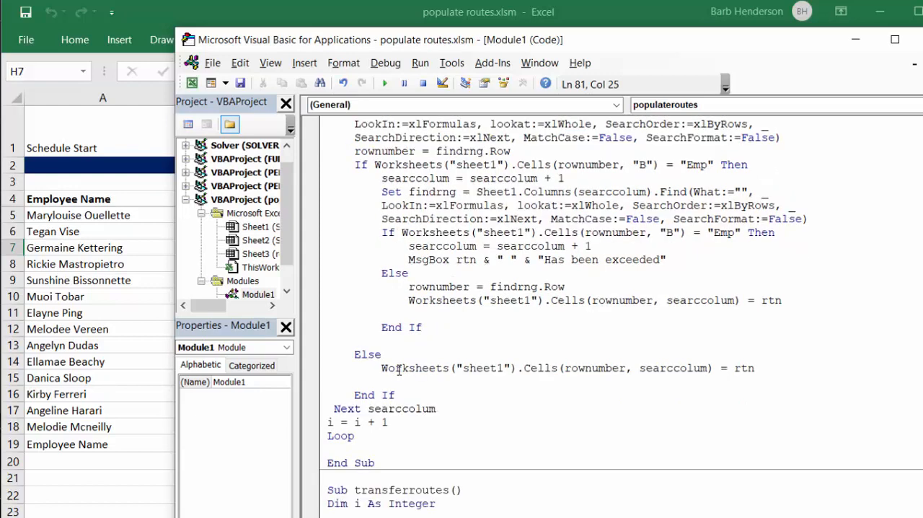
pyautogui.scroll(3, 399, 370)
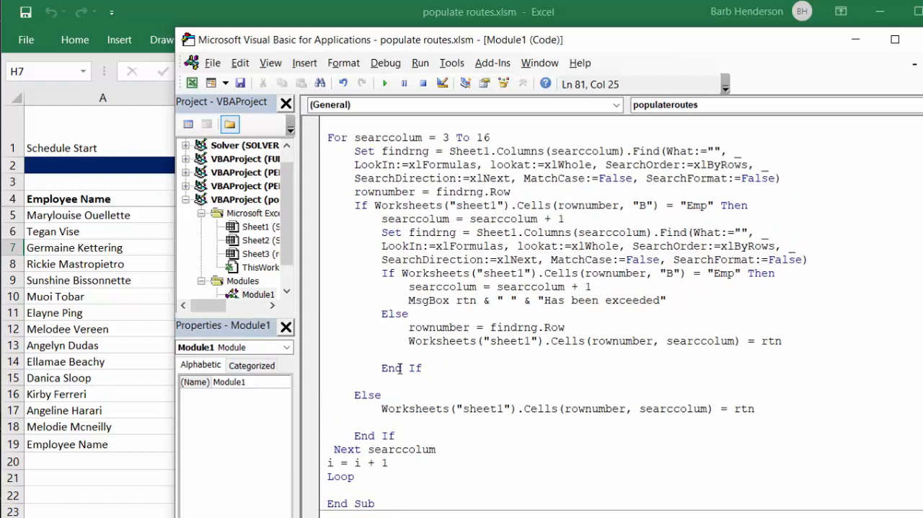